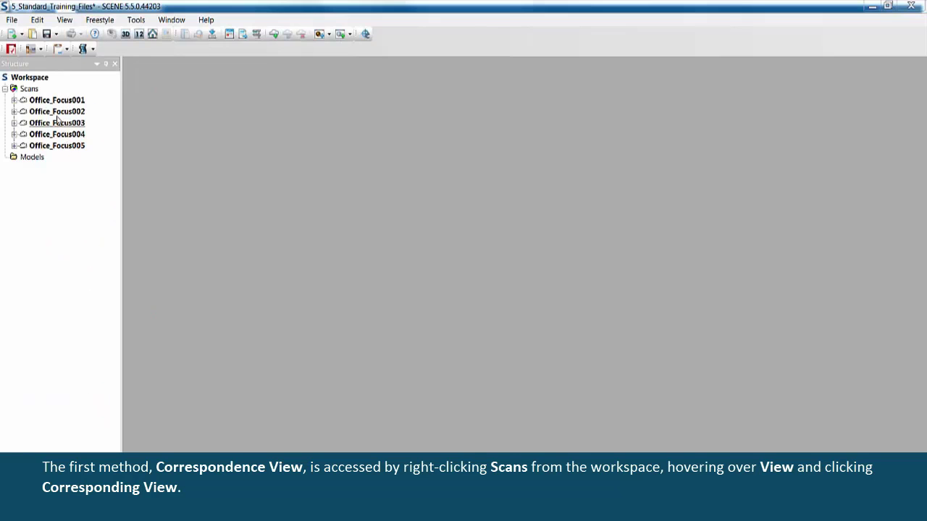
Load all five office scans into a Correspondence View, limited to 1 million scan points.
right_click(35, 92)
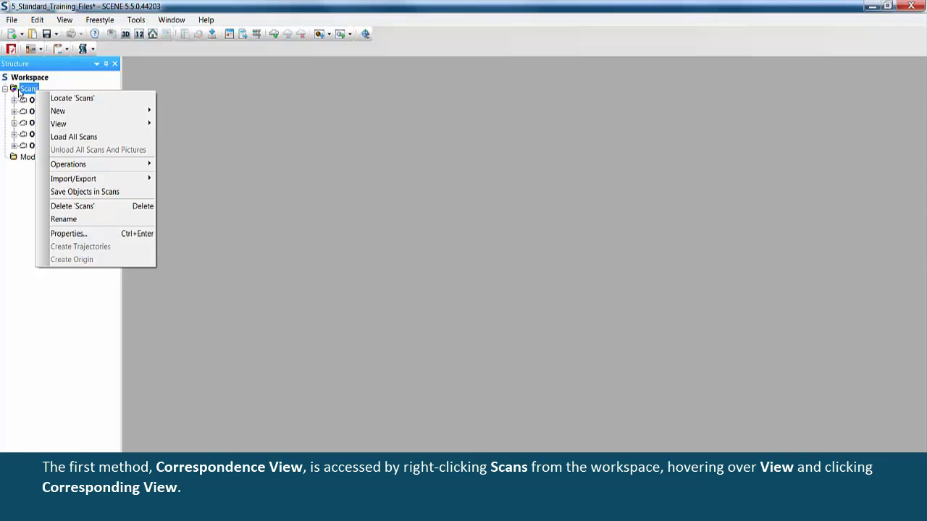
mouse_move(79, 124)
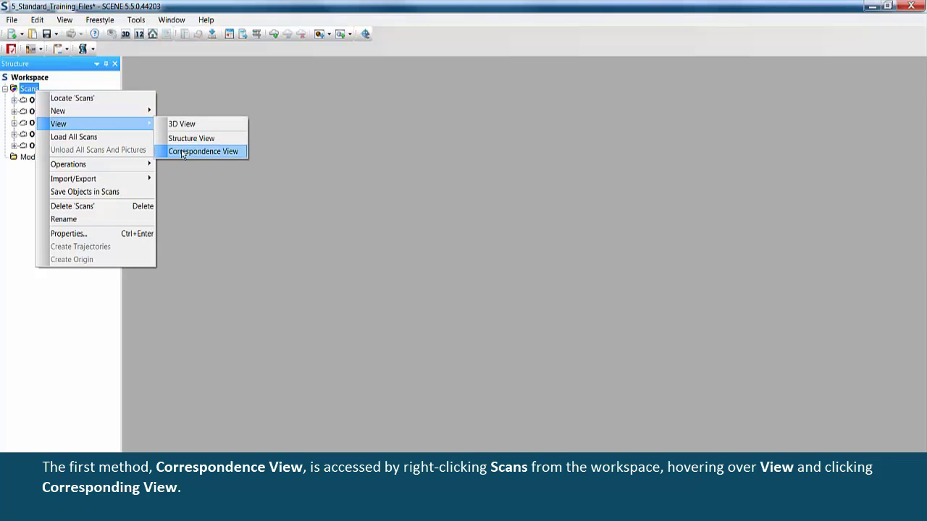
click(185, 151)
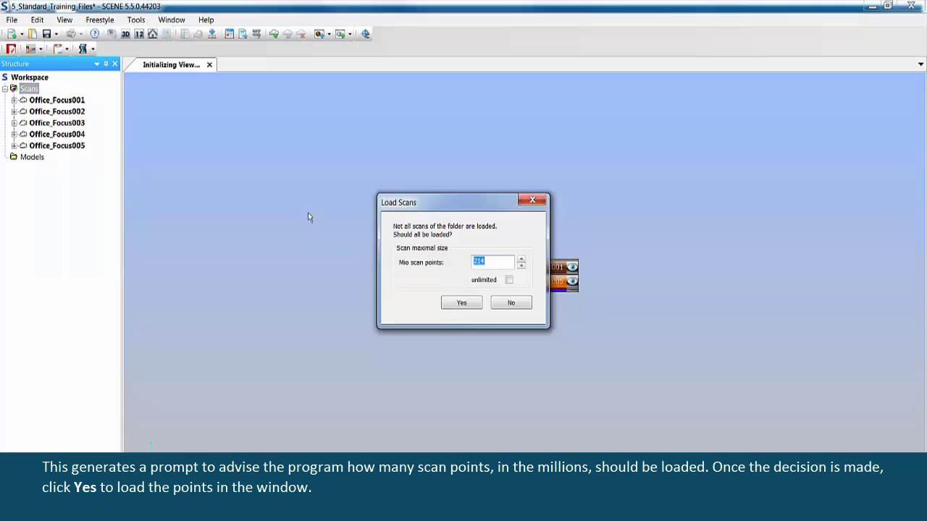
text(1)
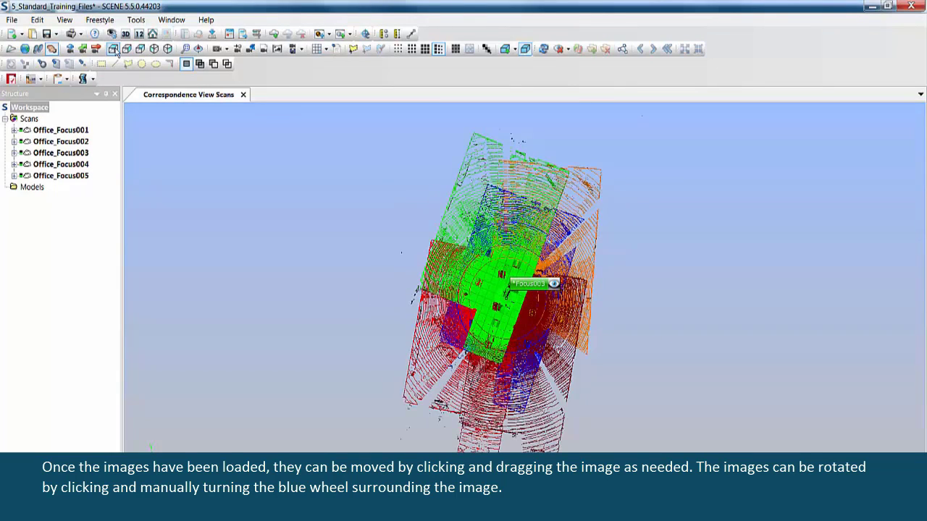
Select scan Office_Focus003 and slide it to the left against the other scans.
click(524, 301)
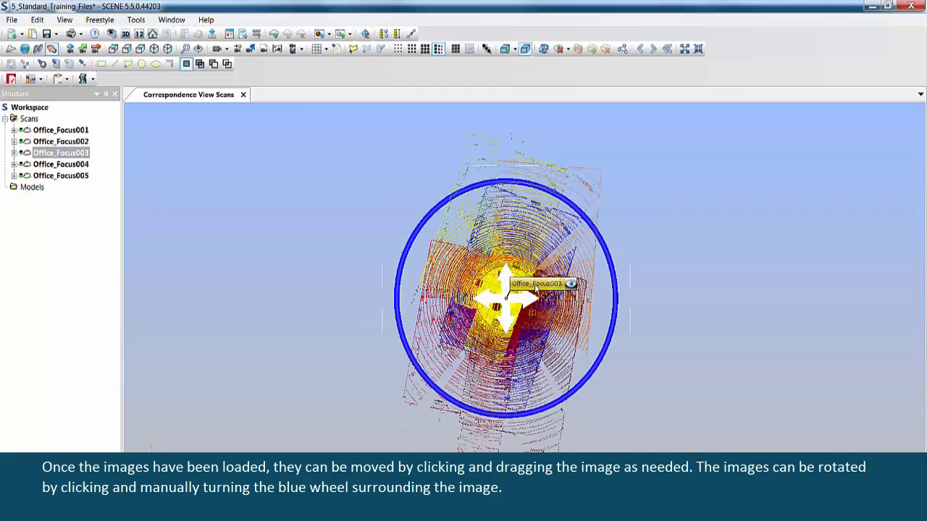
drag(529, 303, 327, 296)
scroll(264, 284, up, 3)
scroll(594, 347, up, 5)
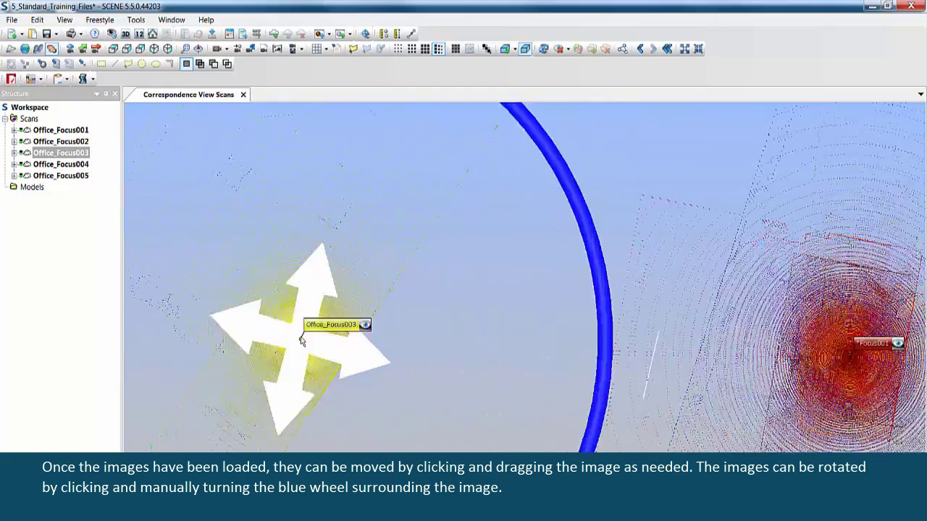
Shrink the move/rotate handles and raise the camera high enough to see neighbouring scans.
click(698, 50)
click(698, 49)
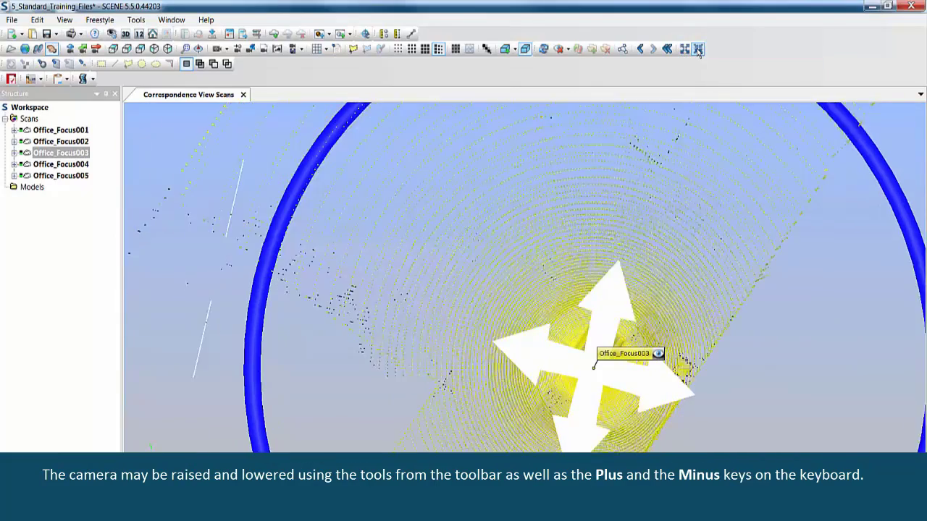
click(698, 49)
click(698, 49)
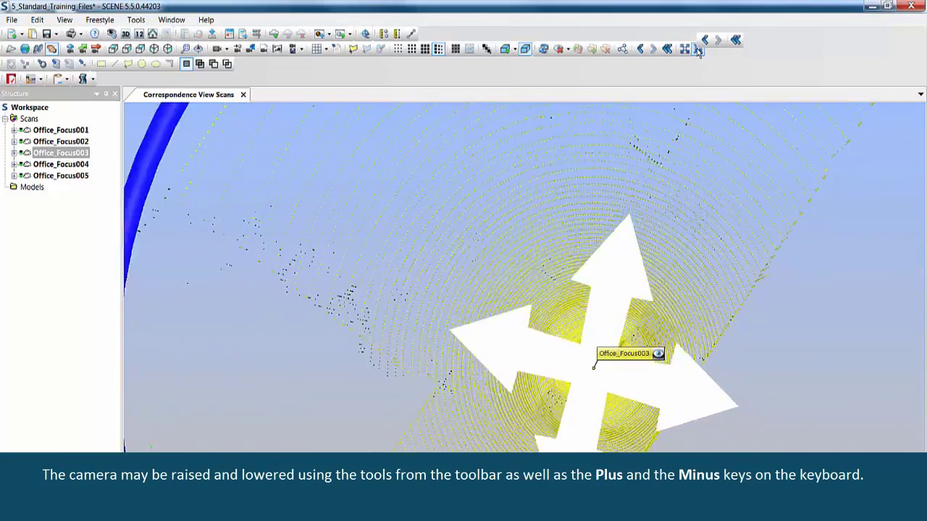
click(698, 49)
click(698, 49)
click(698, 49)
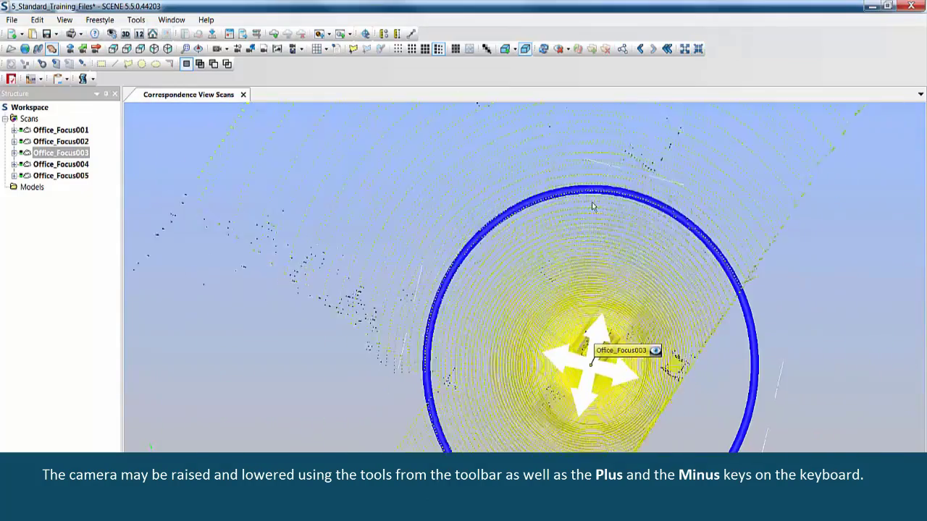
key(plus)
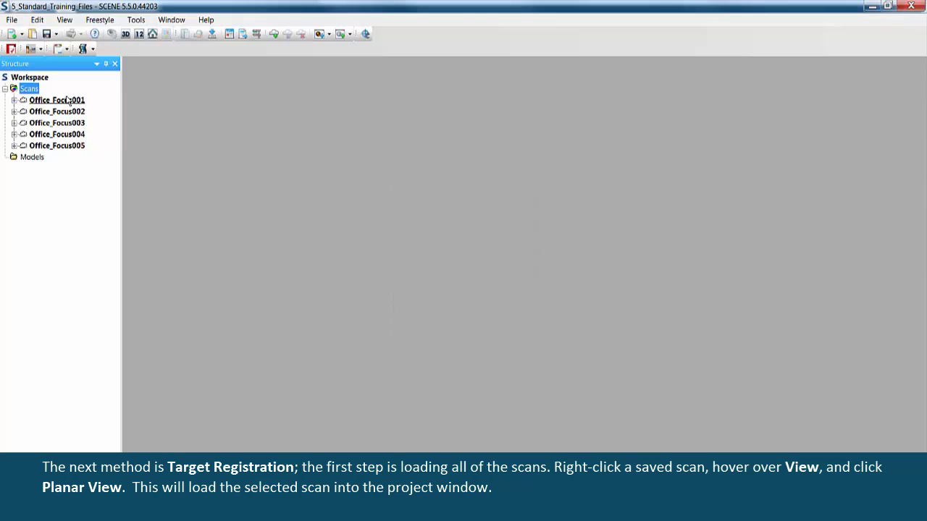
Open scan Office_Focus001 in a Planar View.
right_click(68, 101)
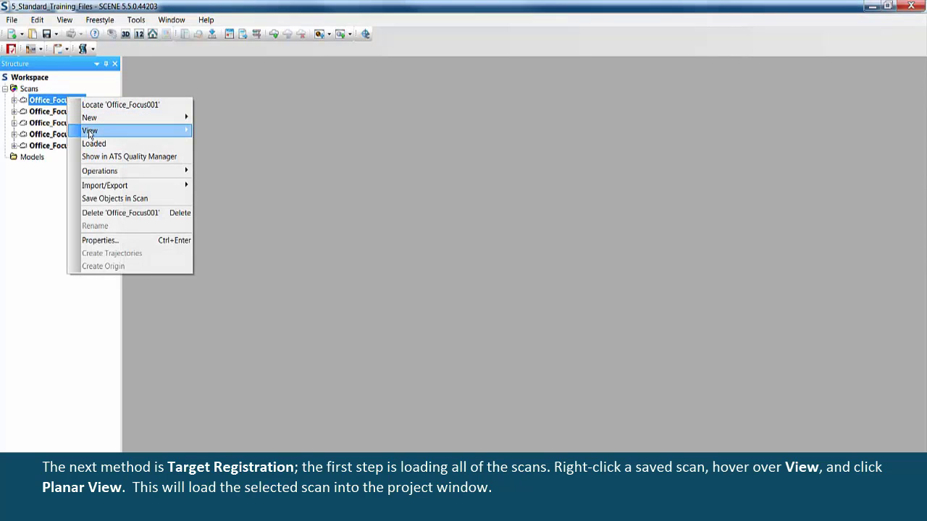
mouse_move(90, 133)
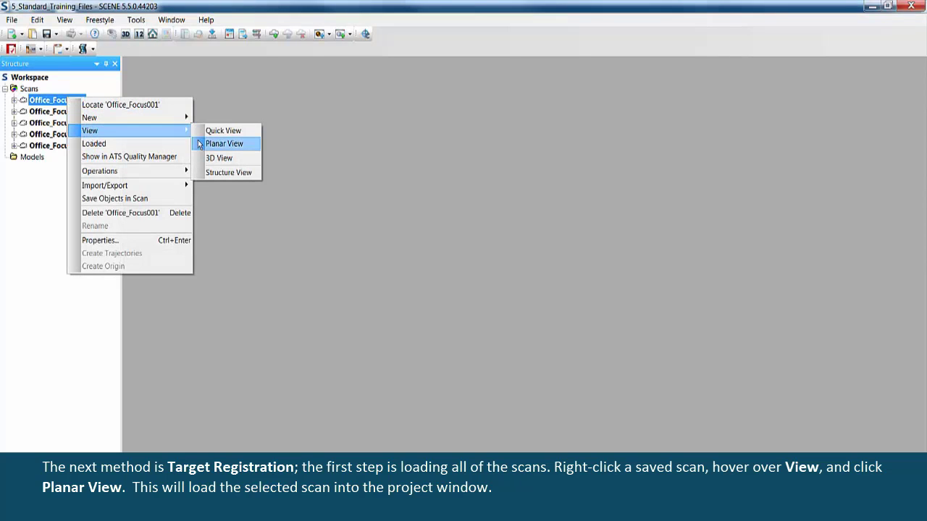
click(208, 144)
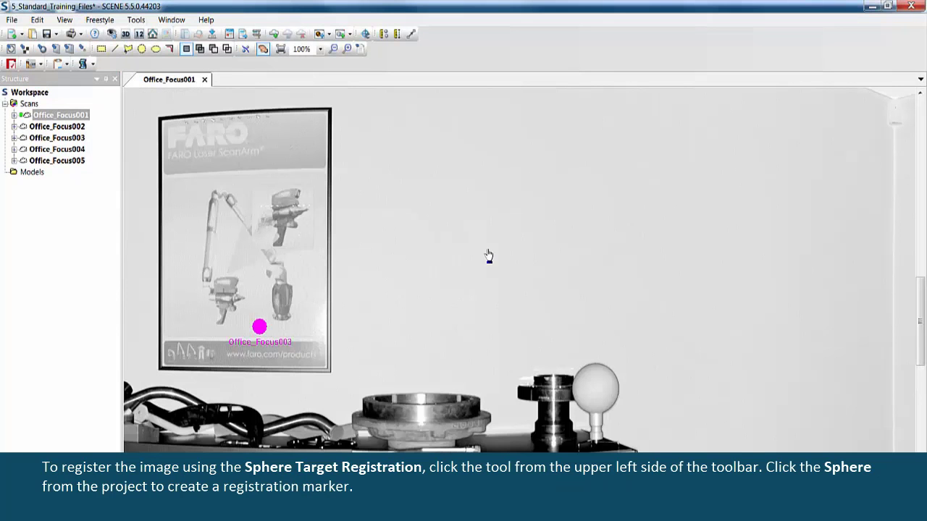
Mark the white pedestal sphere as target Sphere1, fitted from 6990 scan points.
drag(570, 302, 532, 219)
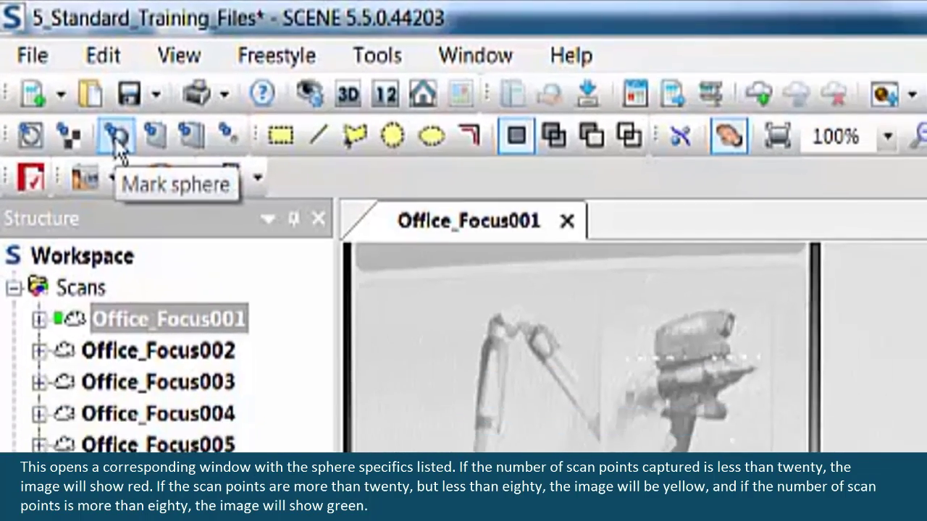
click(116, 135)
click(560, 310)
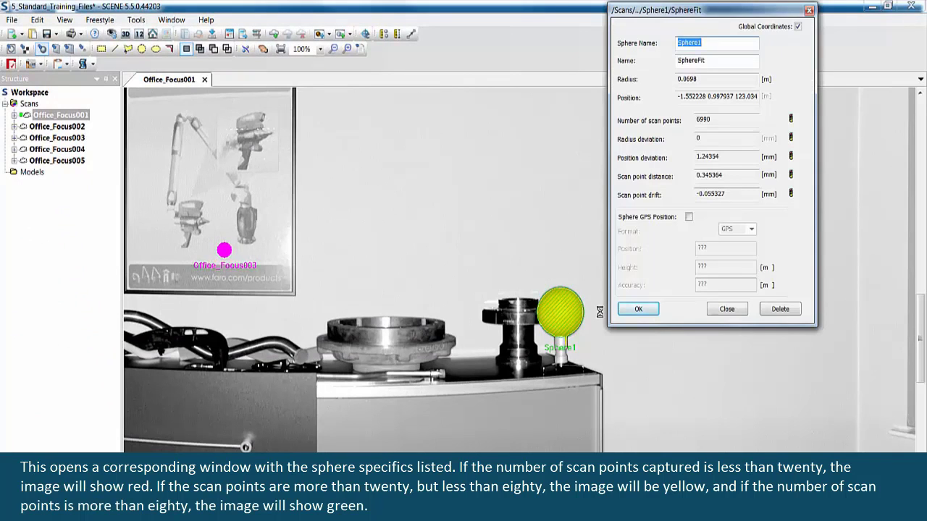
double_click(693, 120)
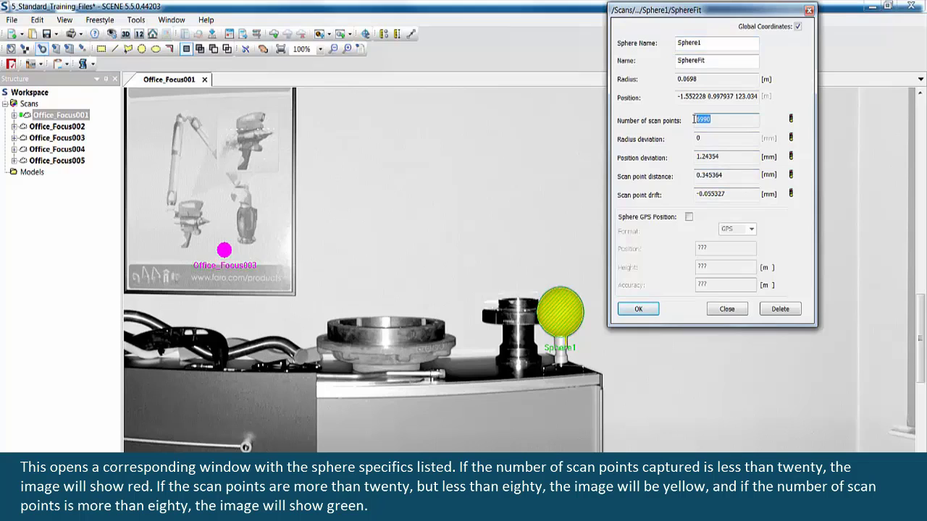
click(726, 120)
drag(726, 120, 692, 116)
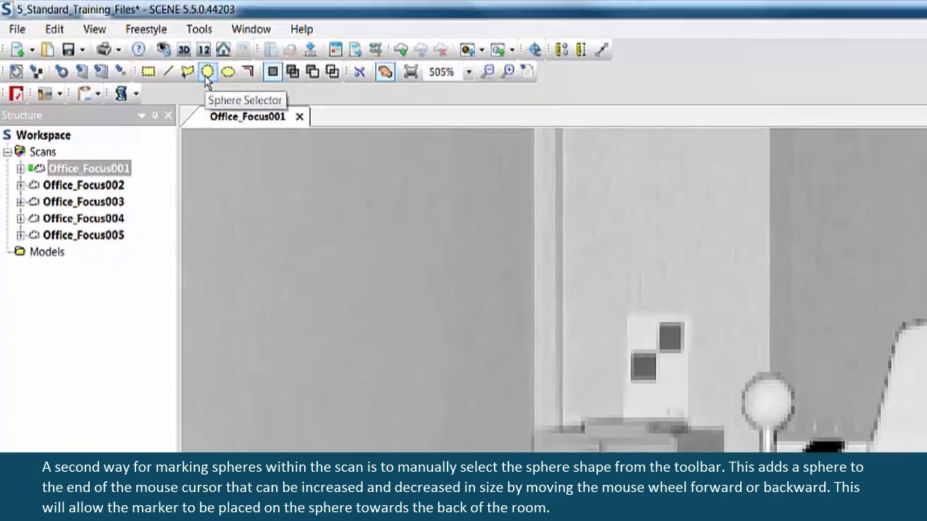
Mark the desk sphere with a sized Sphere Radius object and place CheckerboardTarget1 on the wall checkerboard.
click(384, 137)
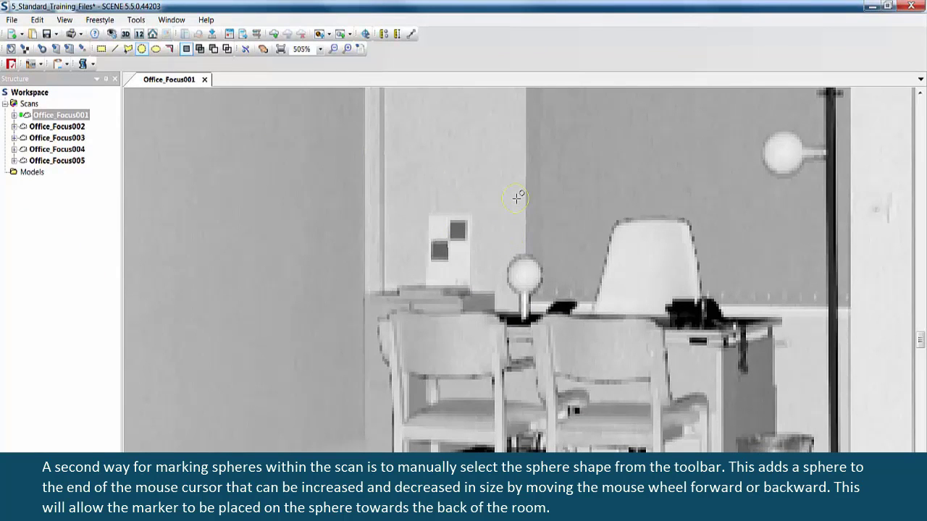
scroll(516, 198, down, 3)
scroll(525, 274, up, 3)
click(525, 274)
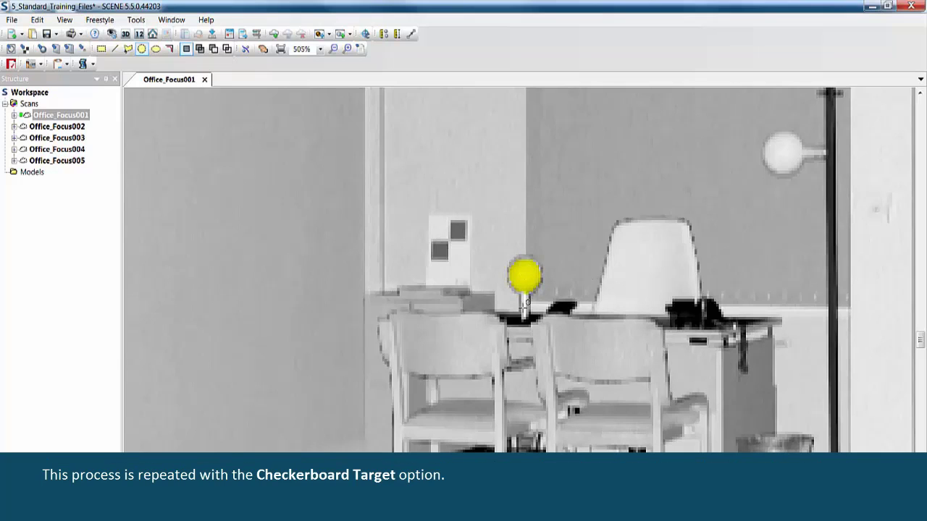
right_click(523, 274)
mouse_move(554, 326)
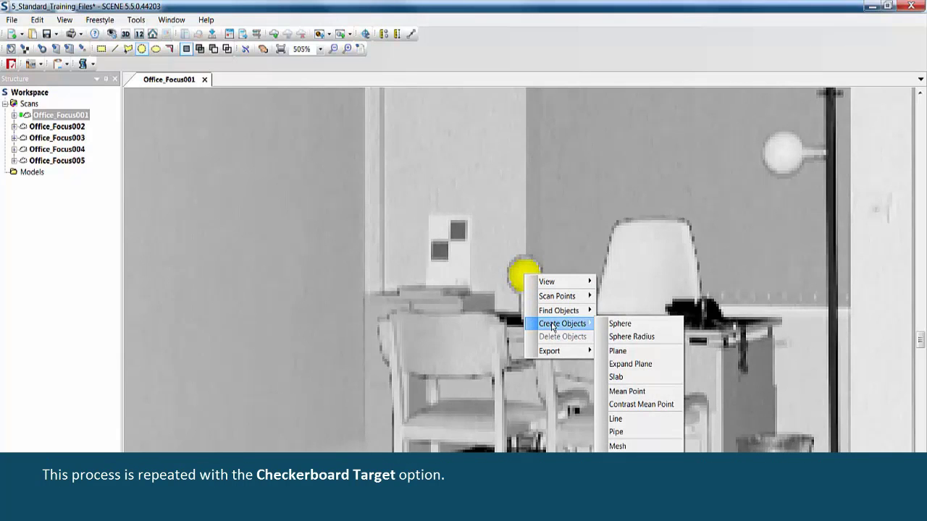
click(629, 337)
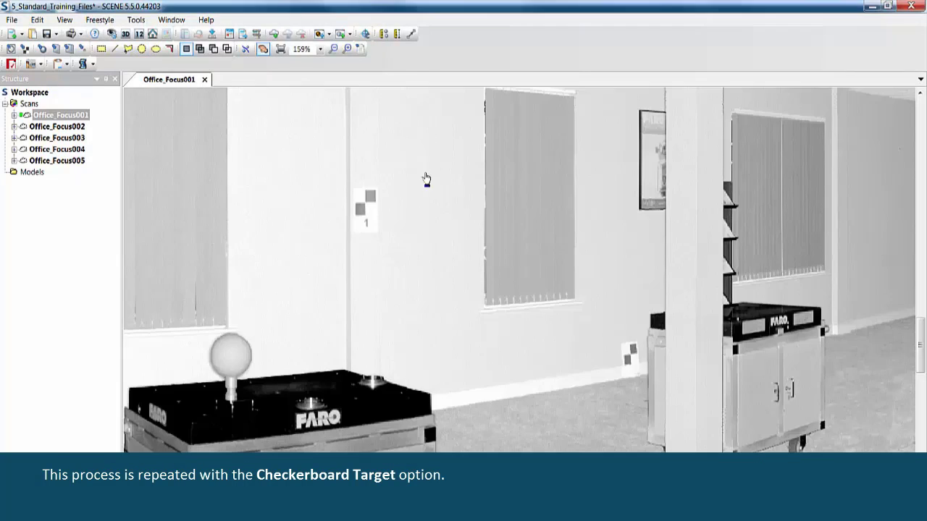
click(357, 204)
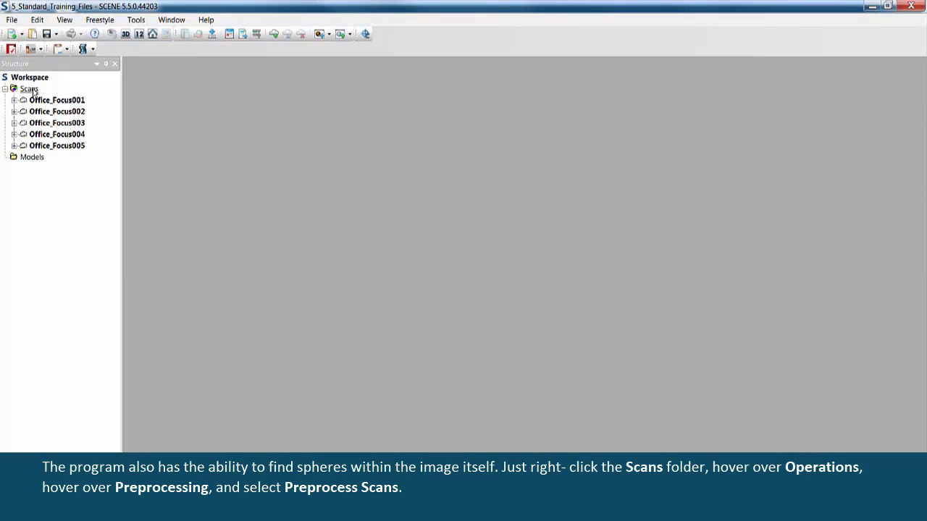
Preprocess all scans with Detect Artificial References set to Spheres, and confirm the success message.
right_click(31, 88)
mouse_move(62, 165)
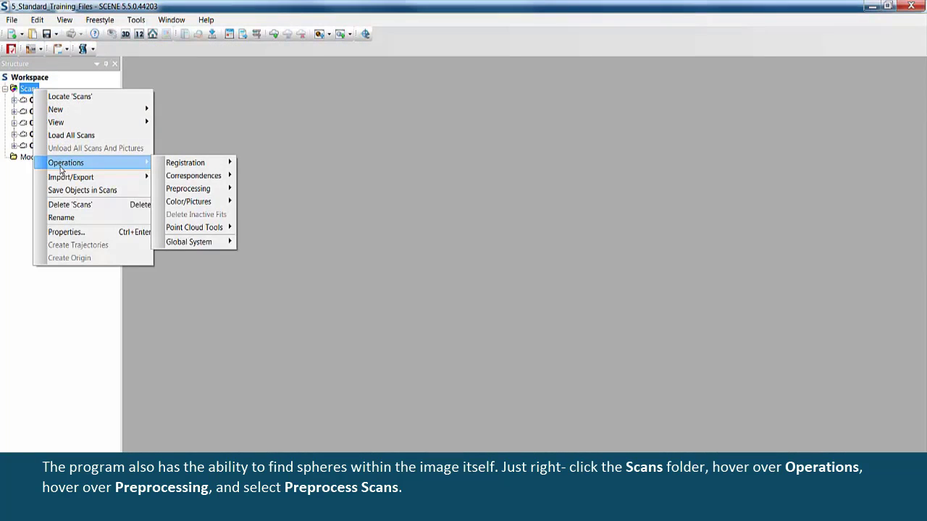
mouse_move(189, 188)
click(279, 188)
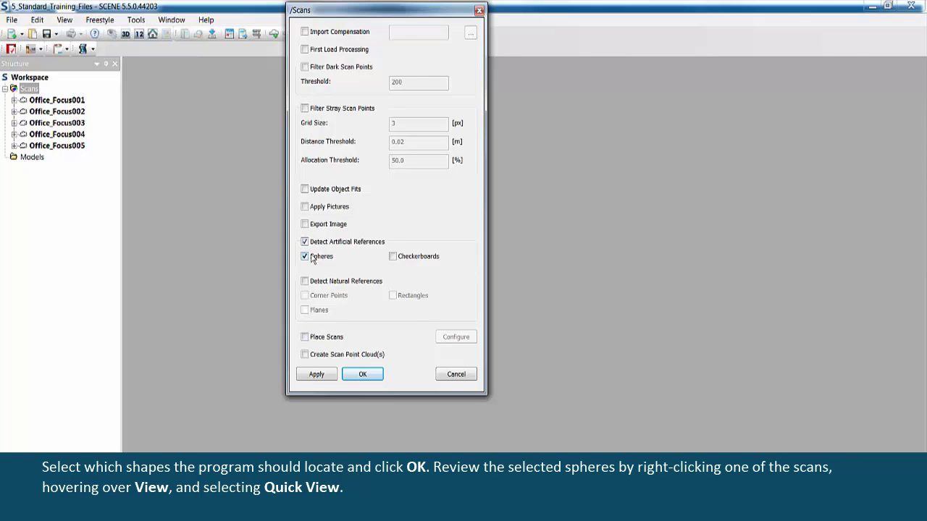
click(364, 375)
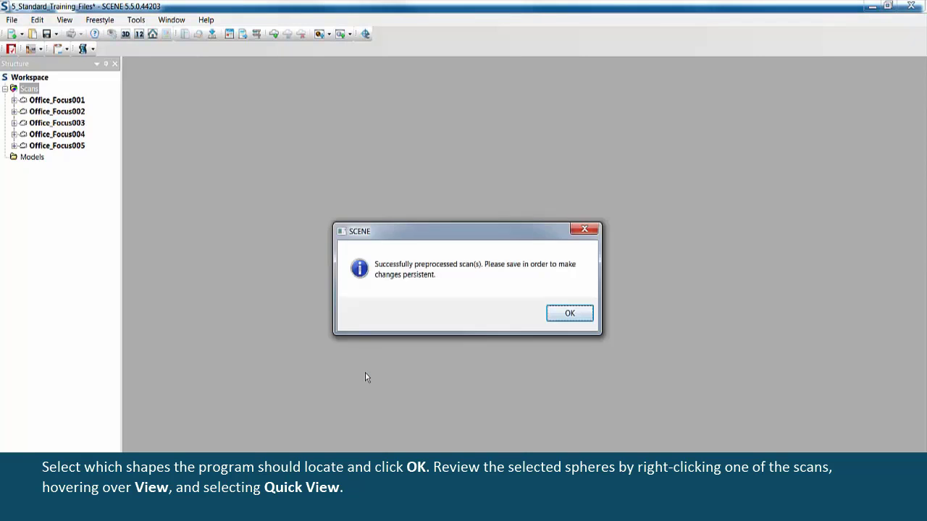
click(570, 312)
right_click(58, 100)
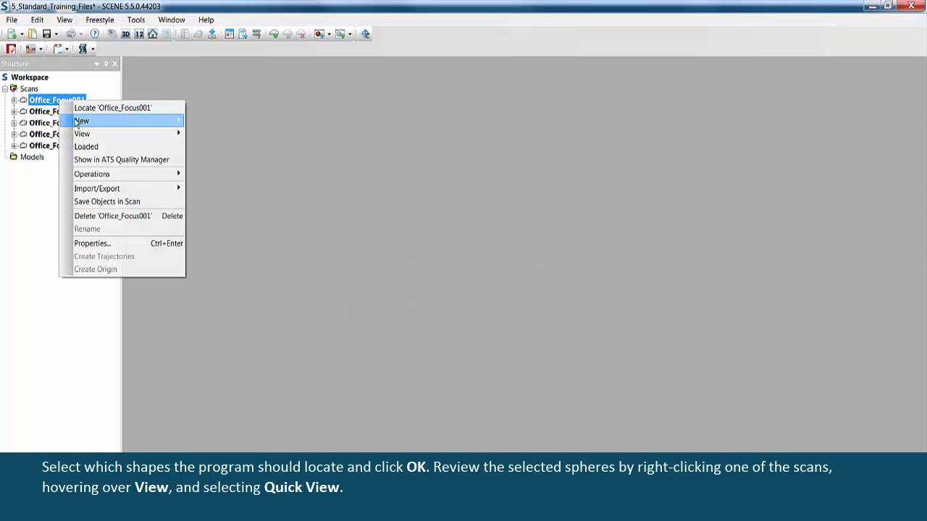
mouse_move(82, 136)
click(224, 133)
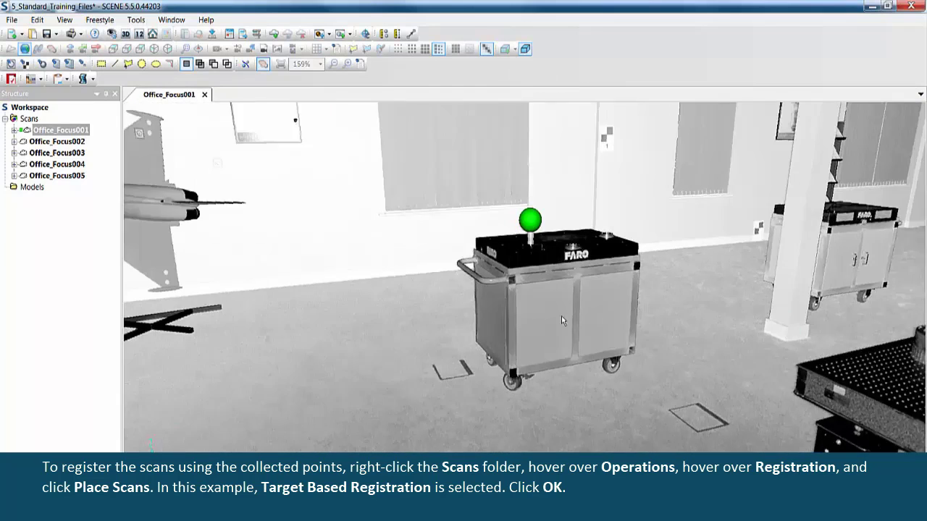
click(204, 95)
click(29, 88)
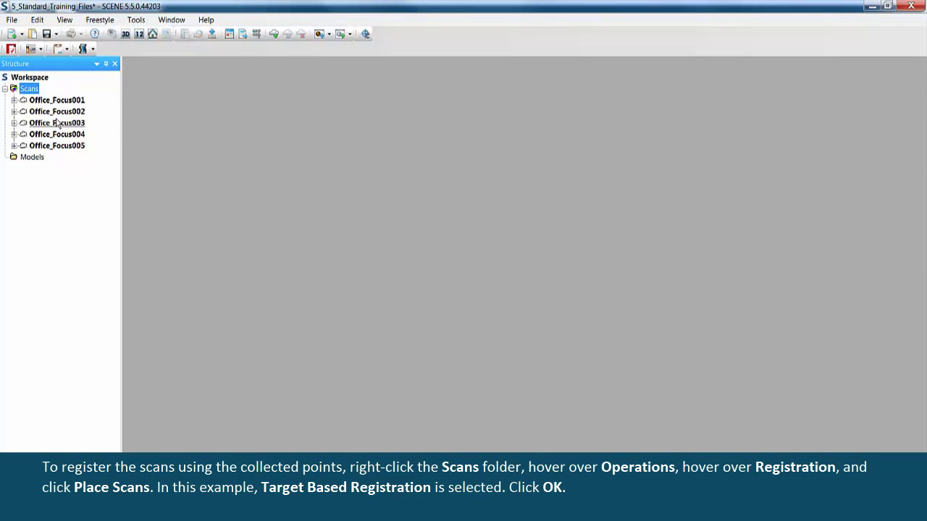
Place the scans by Target Based registration and show mean target tensions of 0.0019–0.0029.
right_click(29, 88)
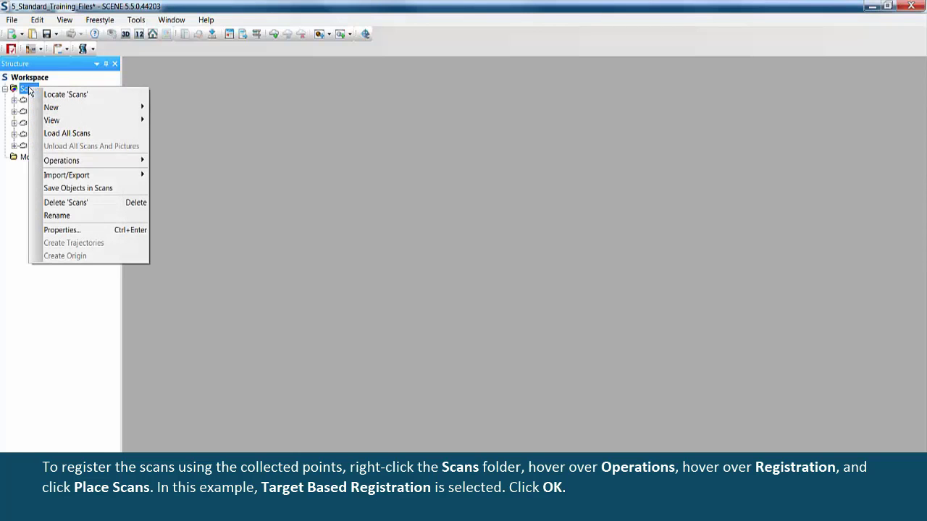
mouse_move(58, 164)
mouse_move(239, 160)
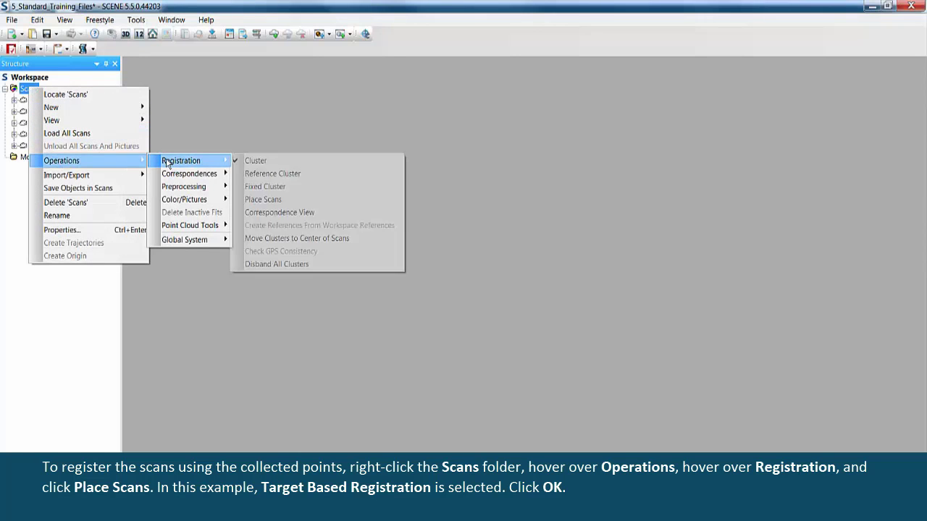
click(262, 199)
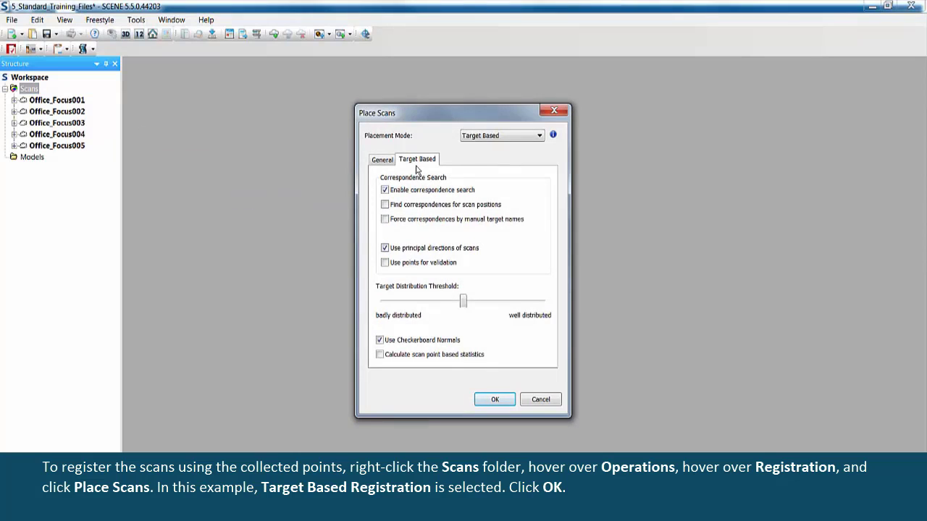
click(495, 399)
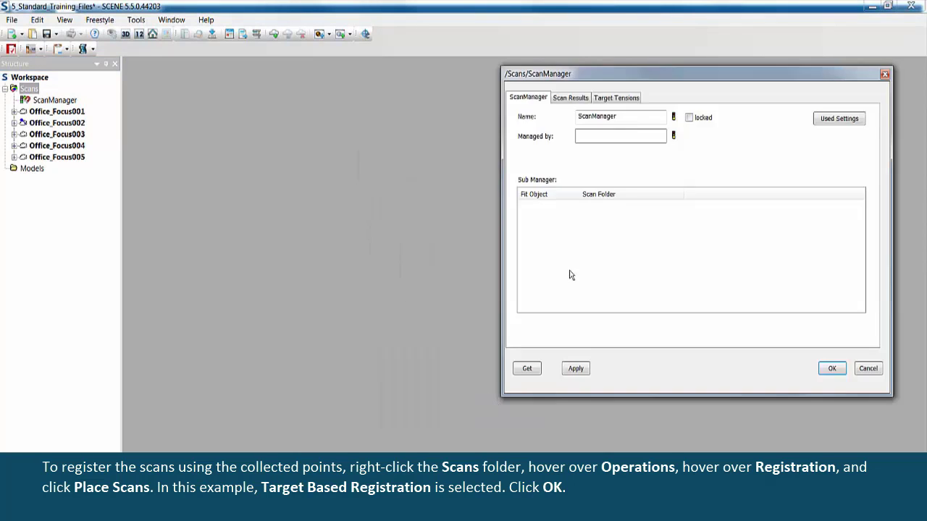
click(380, 123)
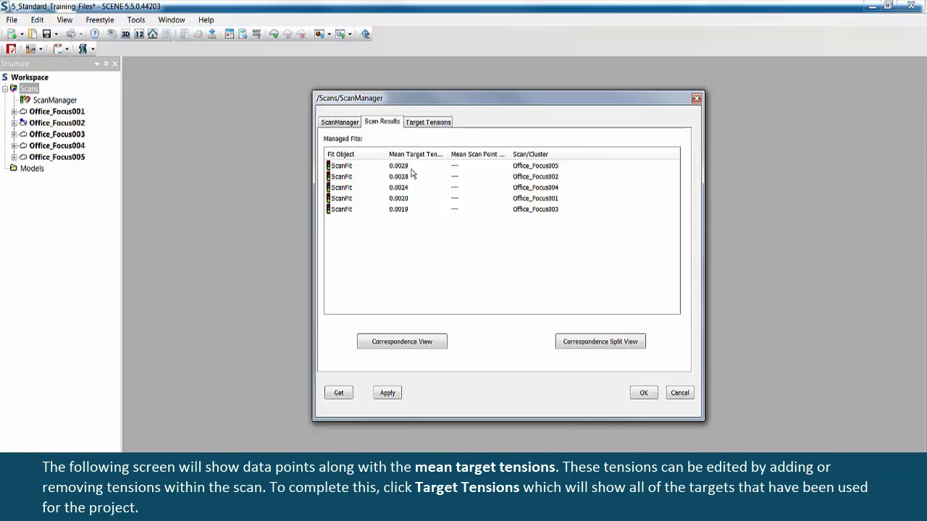
List target tensions per sphere pair, widen the Tension column, and select the 0.0124 Sphere1 pairing.
click(427, 123)
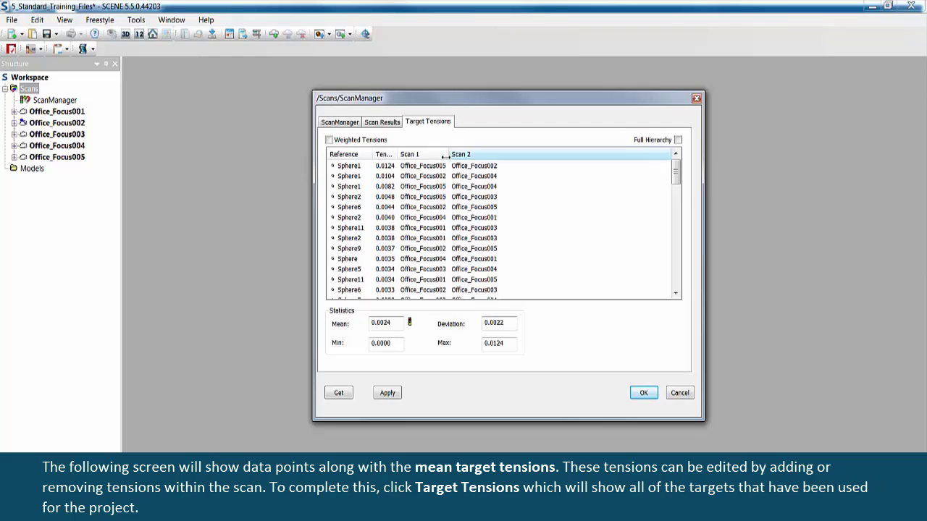
double_click(399, 155)
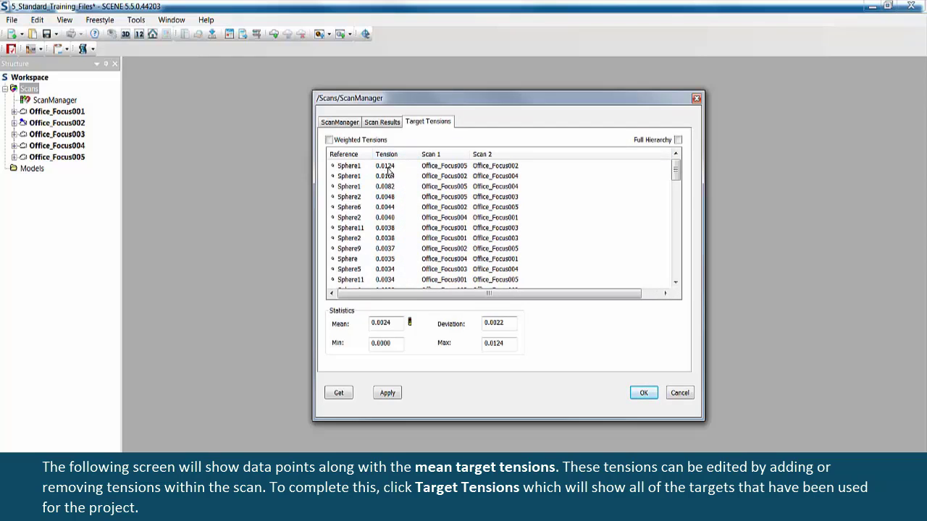
click(348, 168)
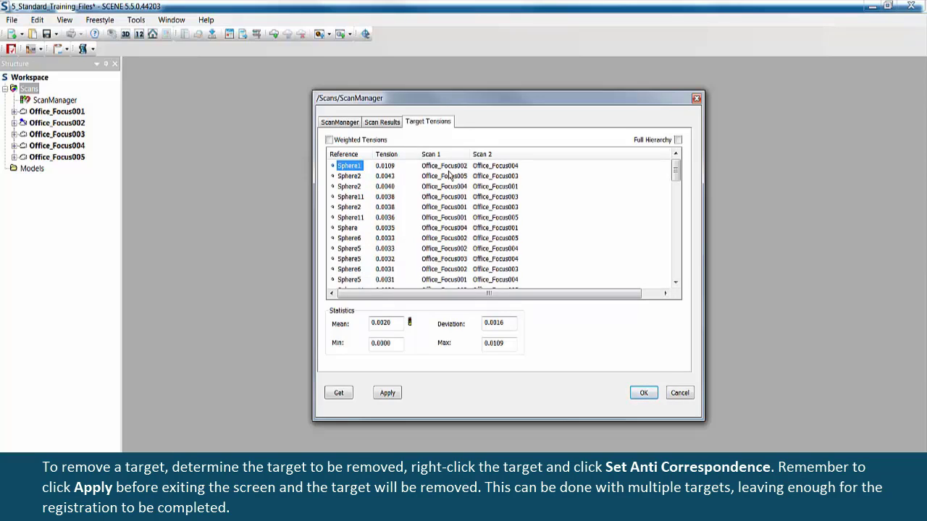
Set the Sphere1 pair as an anti-correspondence and re-place the scans.
right_click(361, 171)
click(376, 183)
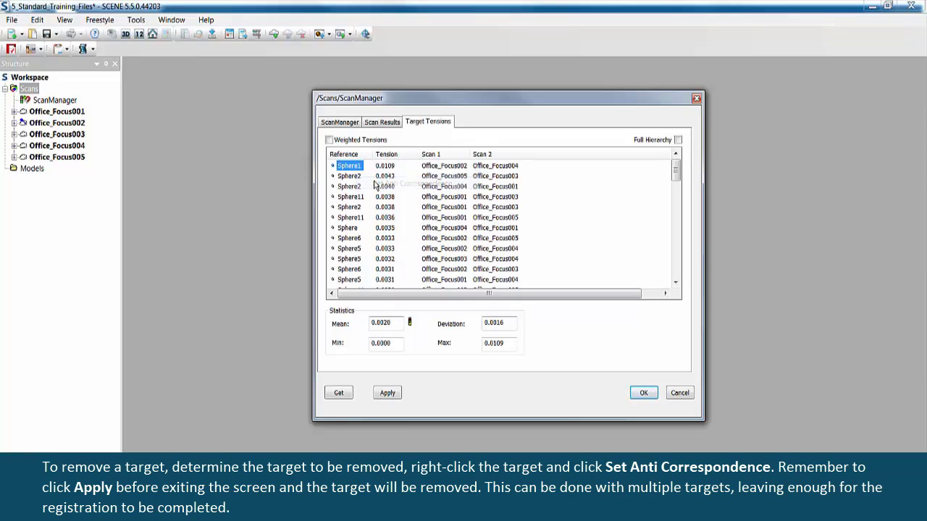
click(388, 392)
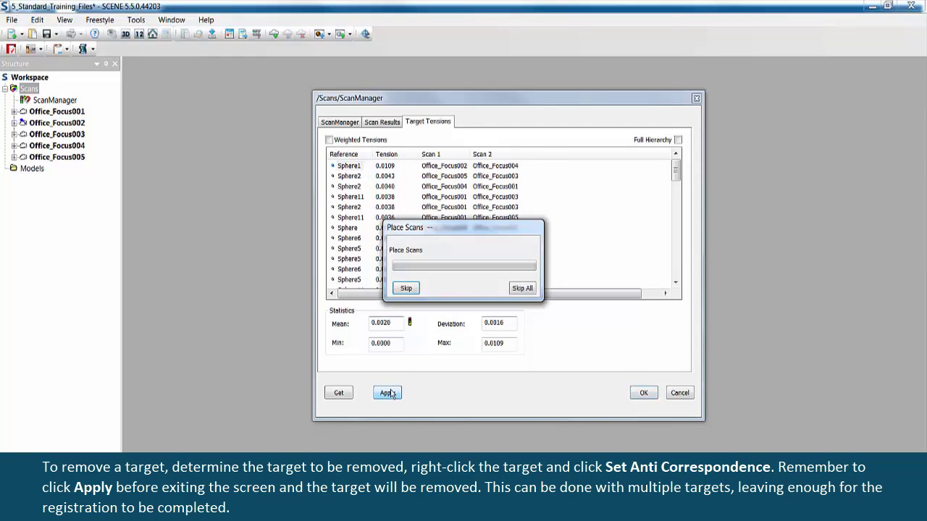
Review the new results, dismiss the placement error, and see Office_Focus005 left unplaced.
click(376, 126)
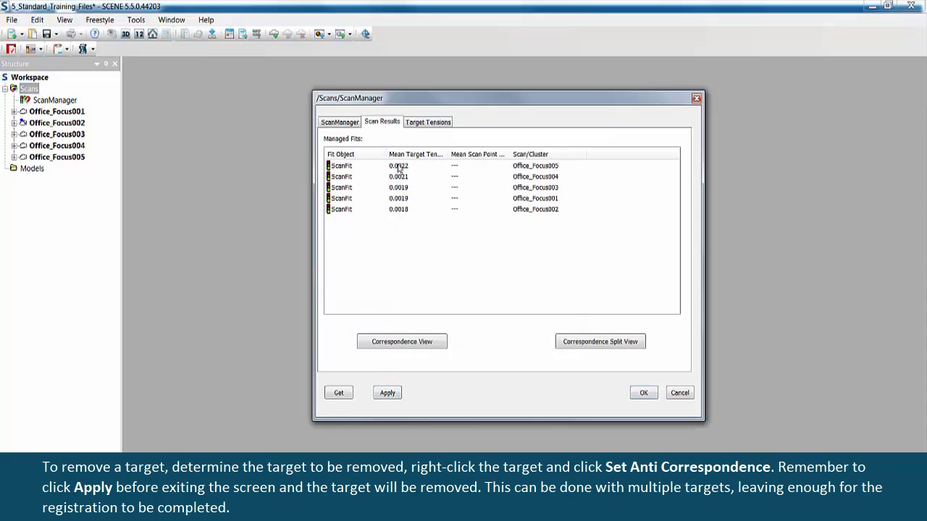
click(430, 123)
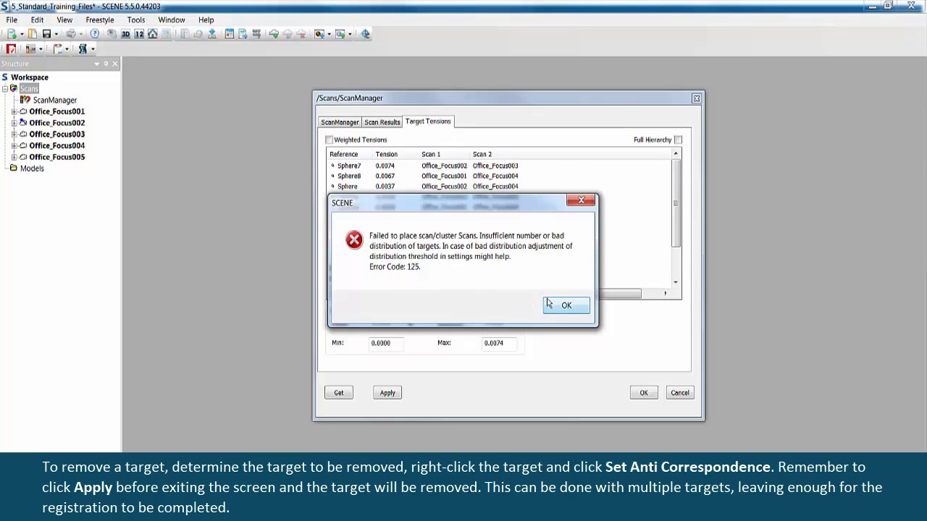
click(553, 305)
click(384, 122)
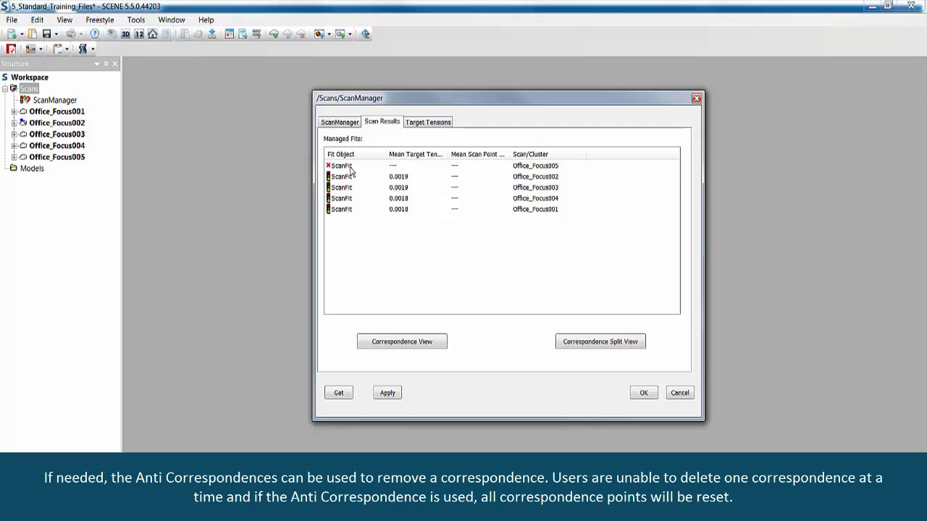
Close the ScanManager and open Delete Correspondences for Scans with Anti Correspondences ticked.
key(Escape)
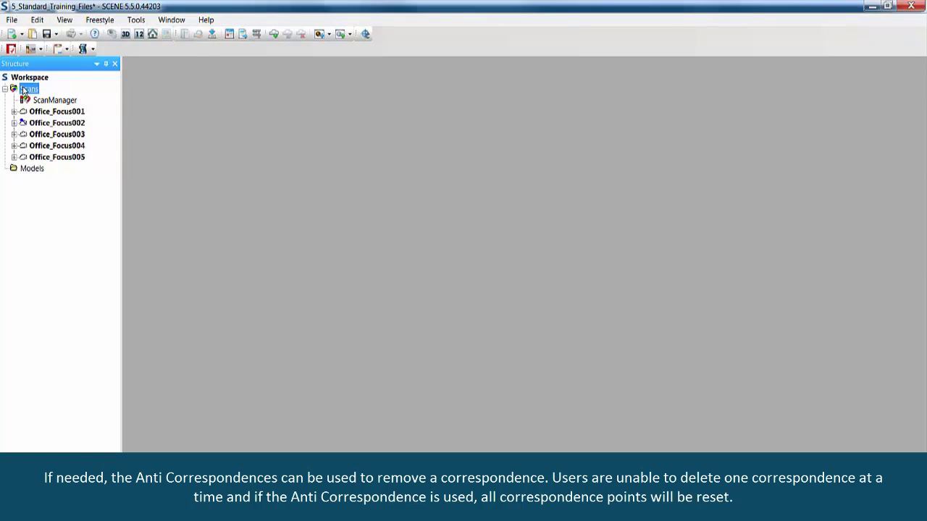
right_click(25, 90)
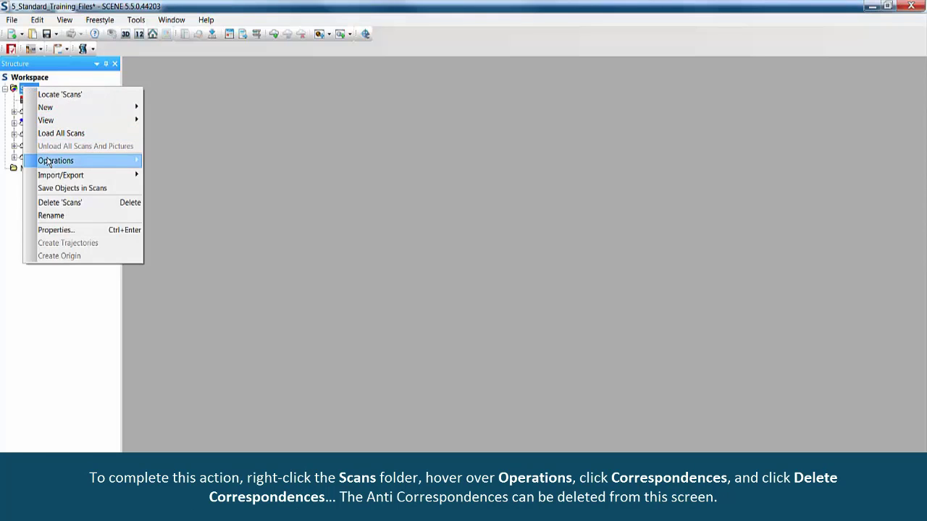
mouse_move(48, 162)
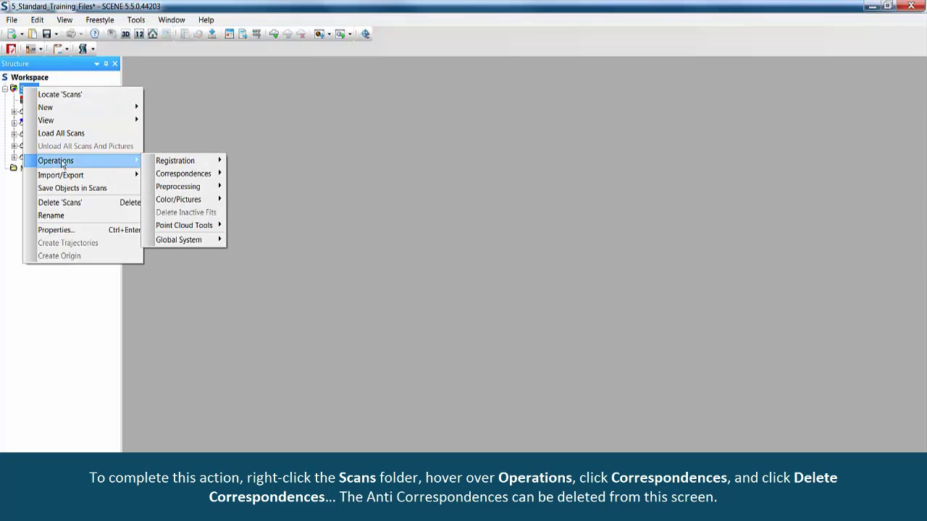
click(162, 174)
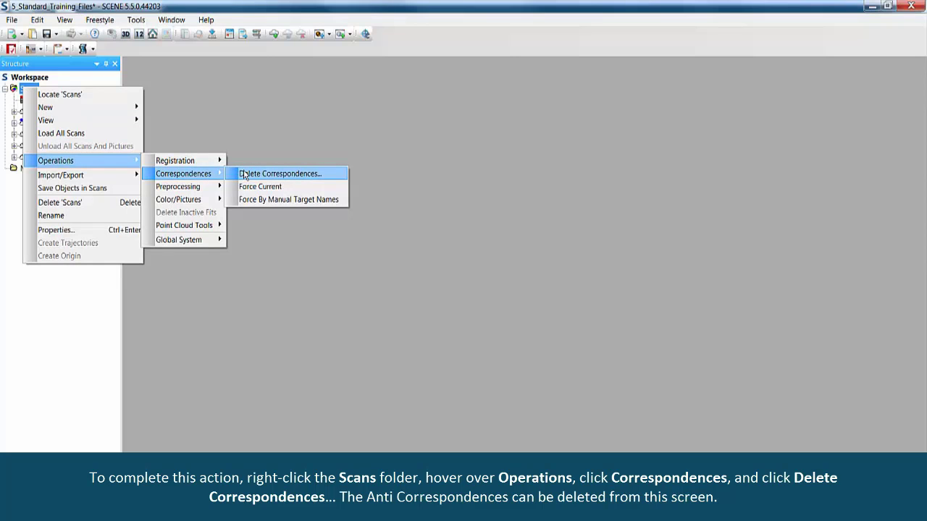
click(280, 174)
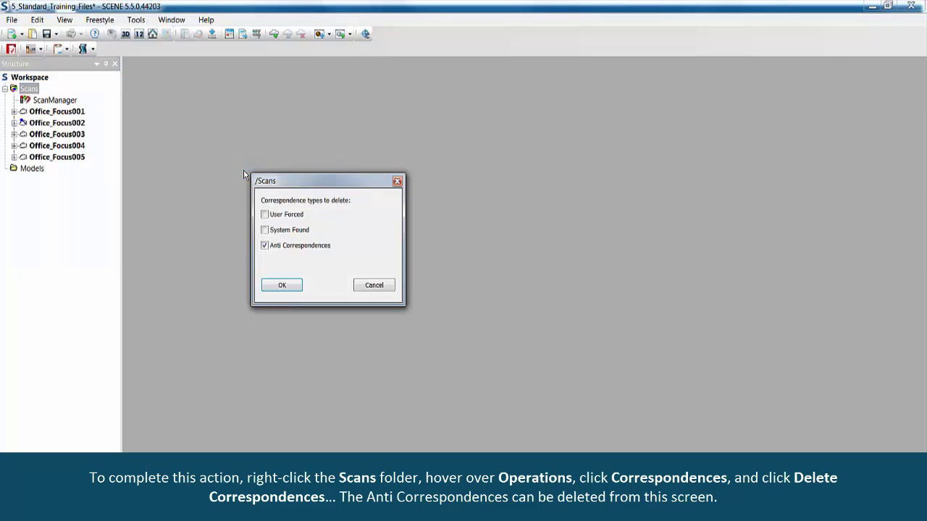